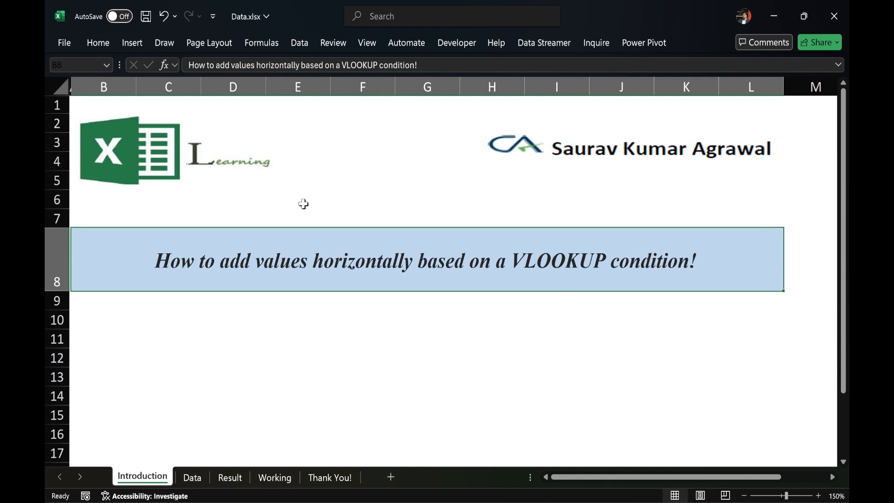
# - Review the salesmen and their monthly sales values on the Data sheet, from Month 1 through Month 32
pyautogui.click(193, 477)
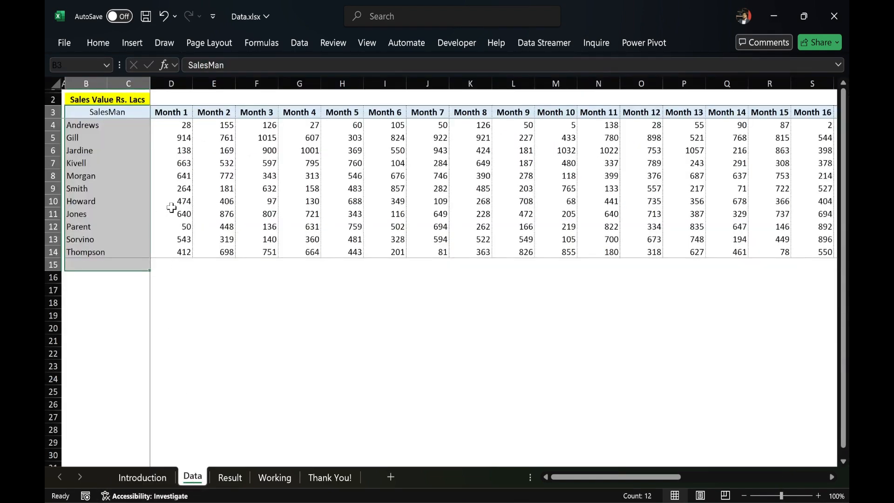
pyautogui.moveTo(113, 88)
pyautogui.mouseDown()
pyautogui.moveTo(63, 106)
pyautogui.moveTo(166, 88)
pyautogui.moveTo(113, 87)
pyautogui.moveTo(47, 232)
pyautogui.moveTo(139, 111)
pyautogui.moveTo(137, 93)
pyautogui.moveTo(775, 151)
pyautogui.mouseUp()
pyautogui.press('Escape')
pyautogui.hscroll(4, 543, 228)
pyautogui.hscroll(10, 543, 228)
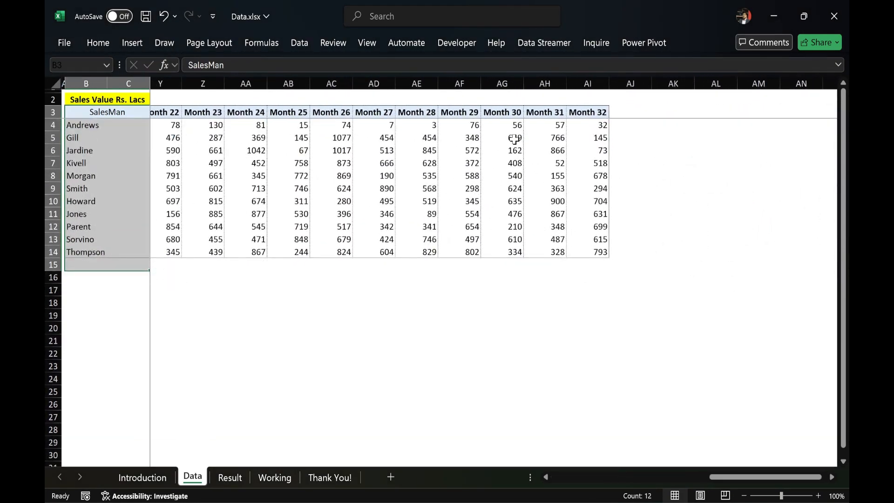
pyautogui.hotkey('ctrl', 'Home')
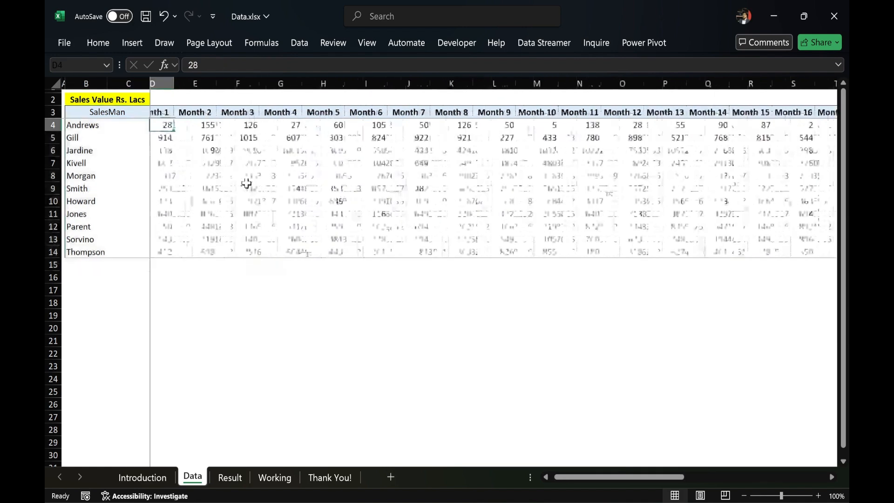
# - Examine the Month 1 to Month 16 heading and the list of salesmen on the Result sheet
pyautogui.hotkey('ctrl', 'pagedown')
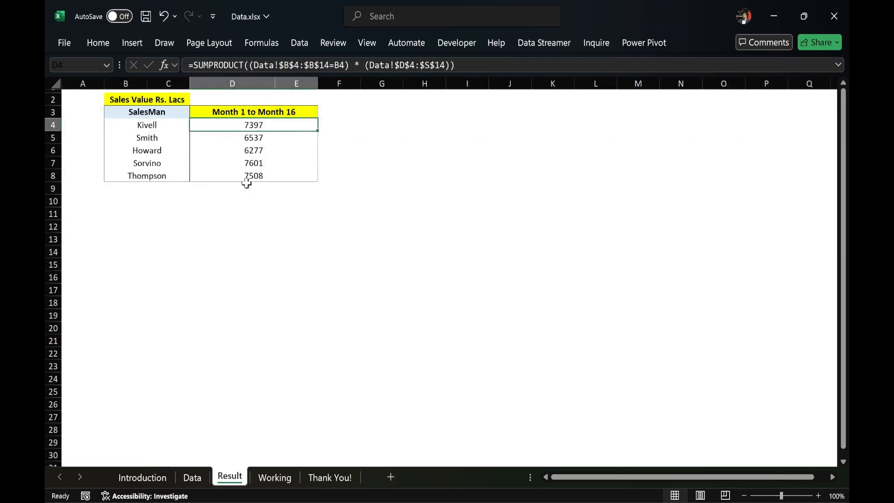
pyautogui.click(231, 112)
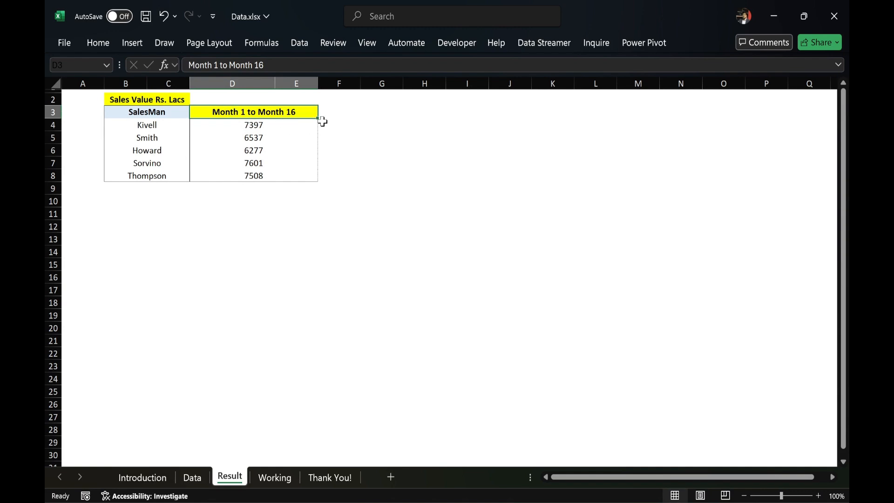
pyautogui.moveTo(147, 123); pyautogui.dragTo(145, 179)
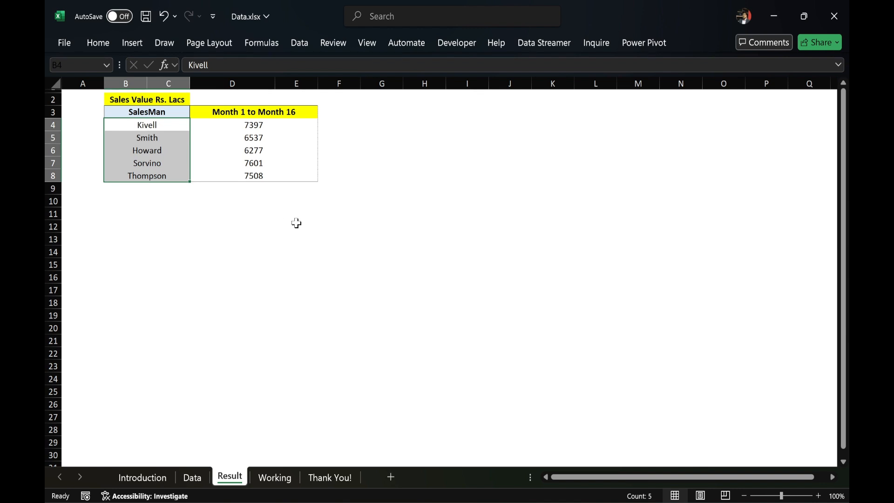
# - Compare the Month 1 to Month 16 columns and the remaining months on the Data sheet with the totals on the Result sheet
pyautogui.click(191, 477)
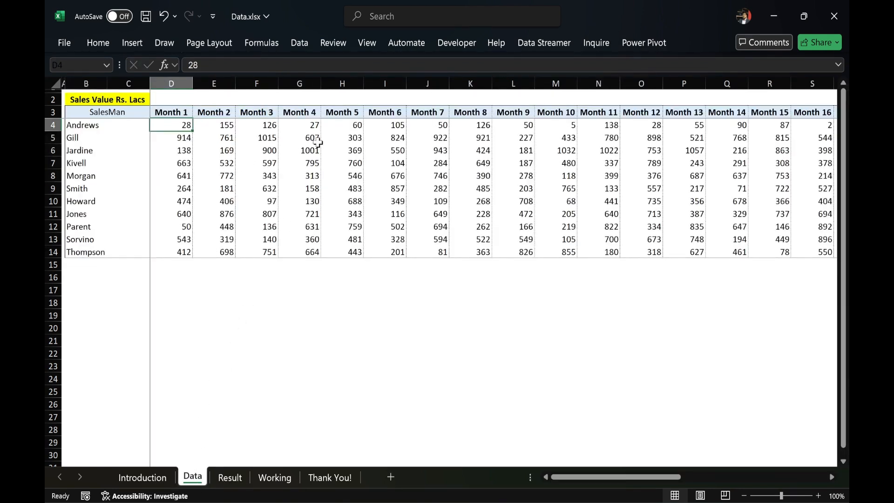
pyautogui.click(744, 496)
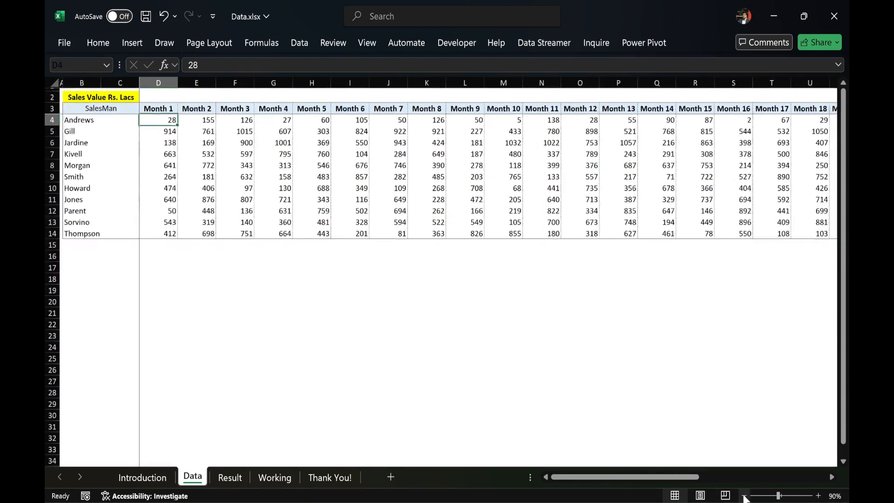
pyautogui.click(768, 83)
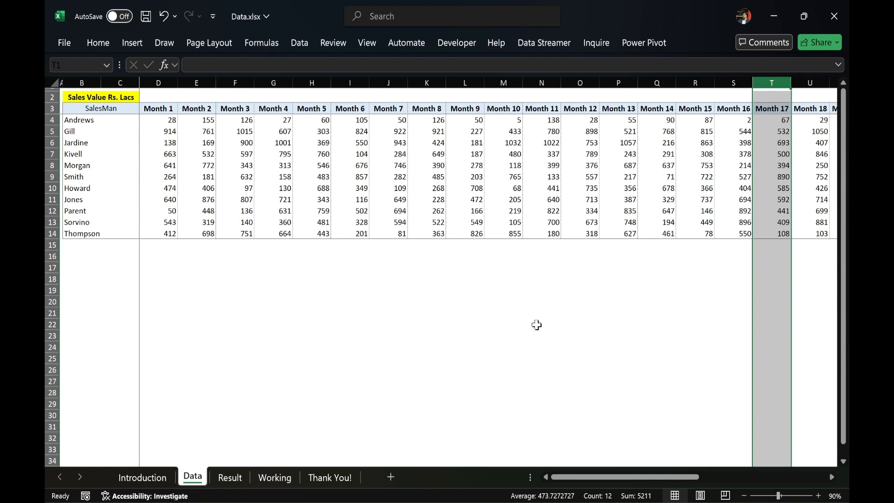
pyautogui.moveTo(153, 83); pyautogui.dragTo(731, 80)
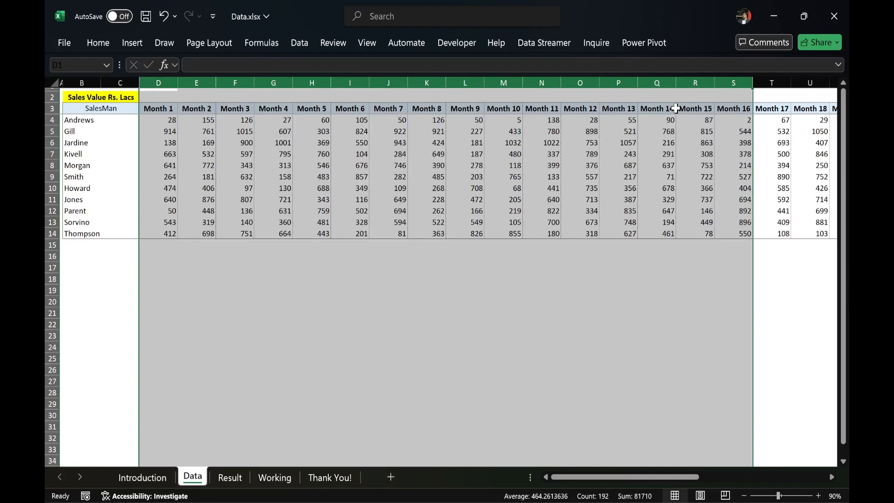
pyautogui.click(87, 81)
pyautogui.moveTo(87, 82); pyautogui.dragTo(764, 96)
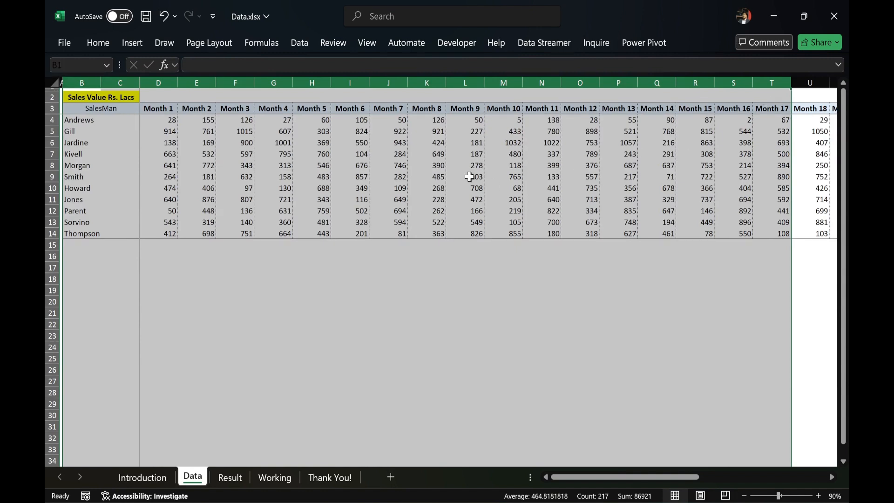
pyautogui.moveTo(158, 82); pyautogui.dragTo(729, 84)
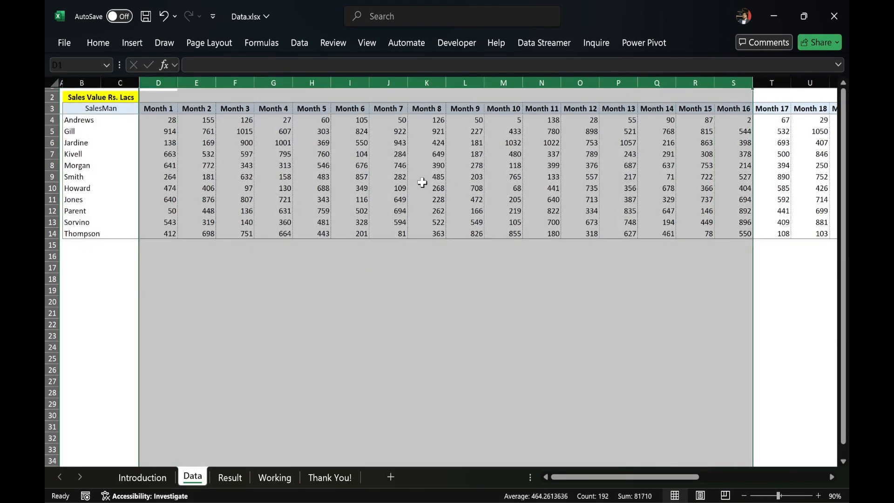
pyautogui.hscroll(1, 422, 183)
pyautogui.hscroll(16, 421, 183)
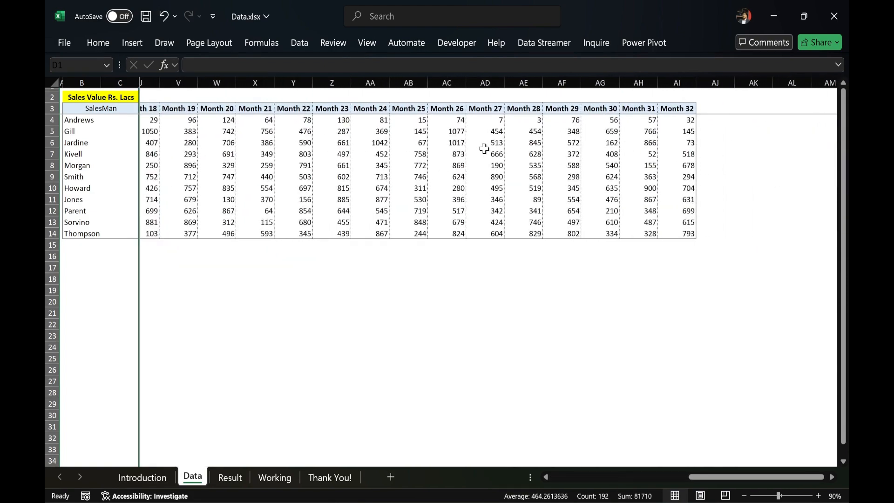
pyautogui.hscroll(-16, 484, 149)
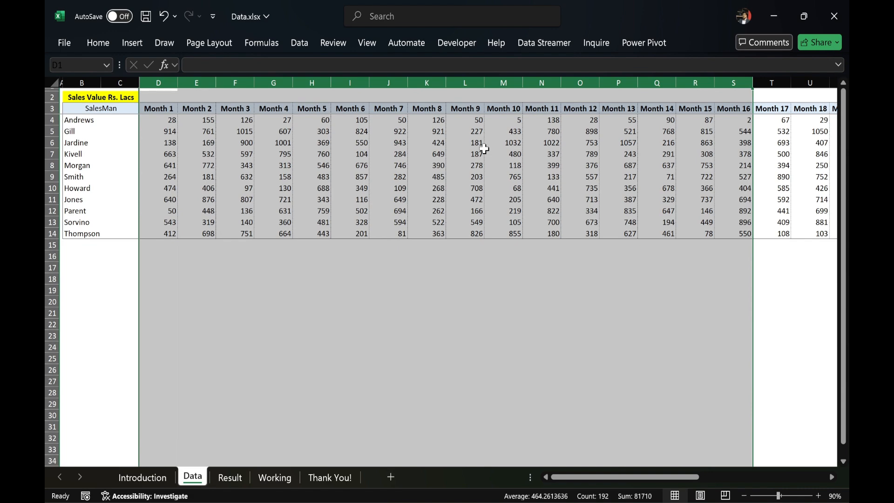
pyautogui.click(229, 478)
pyautogui.moveTo(251, 125); pyautogui.dragTo(249, 178)
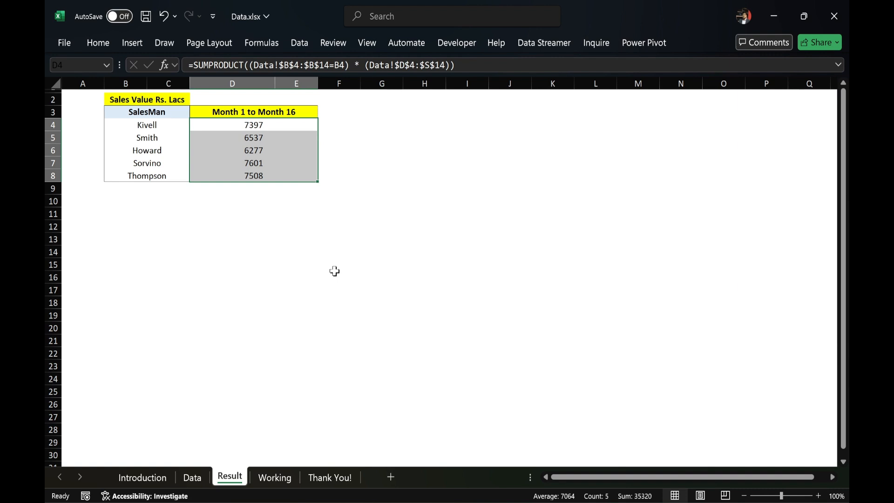
# - Show the full ribbon and begin the formula =SUMPRODUCT(( in cell D4 of the Working sheet
pyautogui.click(276, 477)
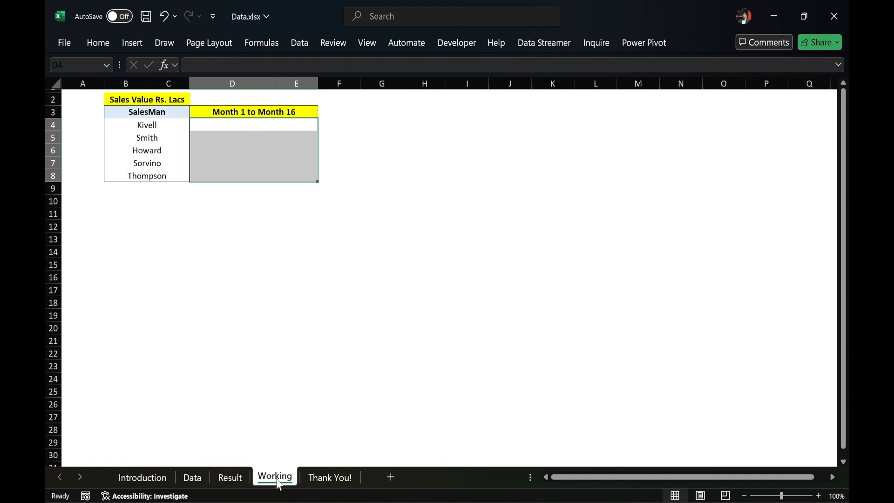
pyautogui.click(228, 126)
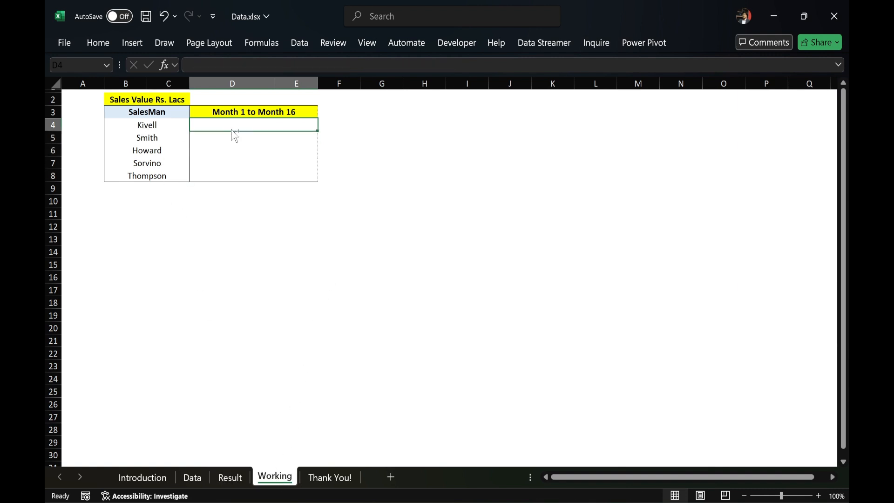
pyautogui.hotkey('ctrl', 'F1')
pyautogui.write('=')
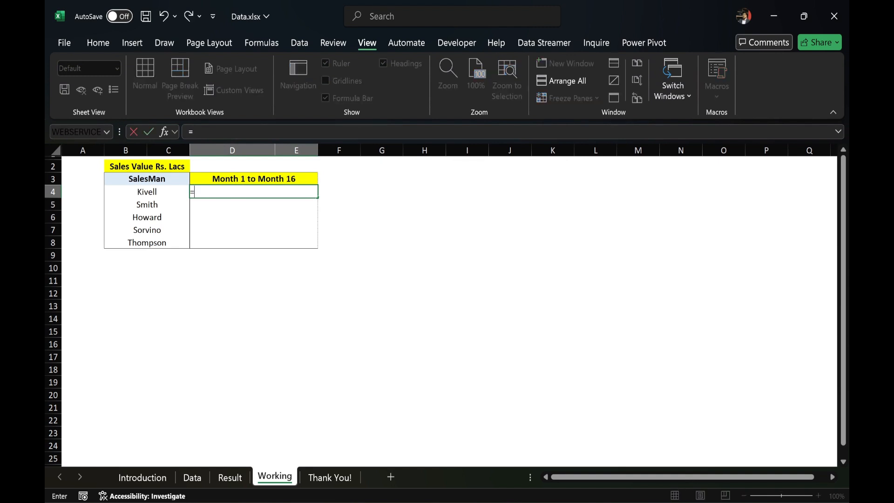
pyautogui.write('sumproduct')
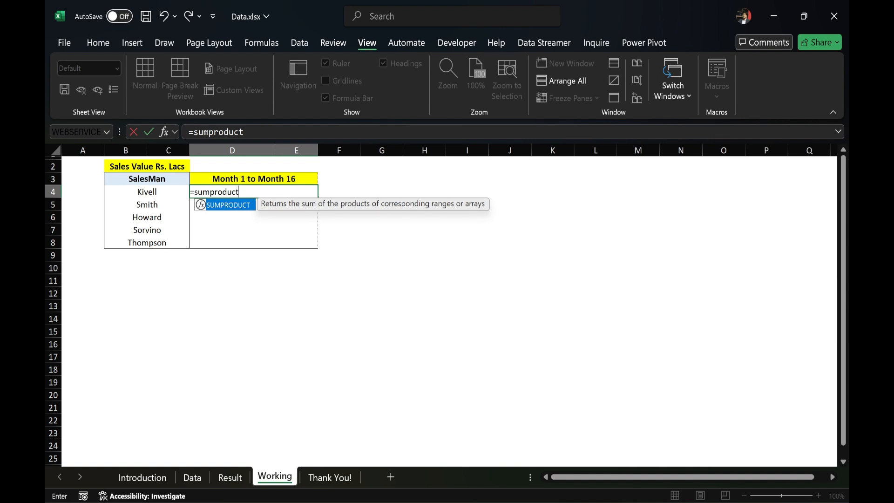
pyautogui.press('Tab')
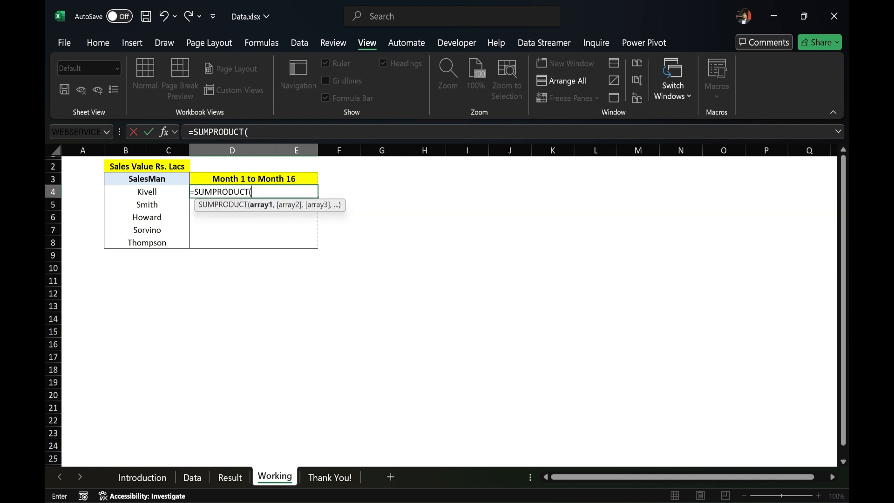
pyautogui.click(249, 132)
pyautogui.write('(')
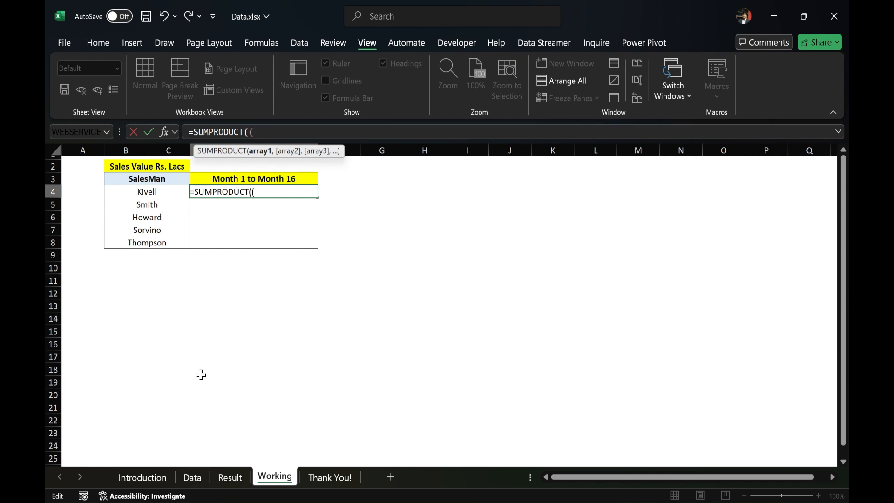
# - Add the salesman condition to the formula, matching the absolute range Data!$B$4:$B$14 against Working!B4, and close its bracket
pyautogui.click(193, 478)
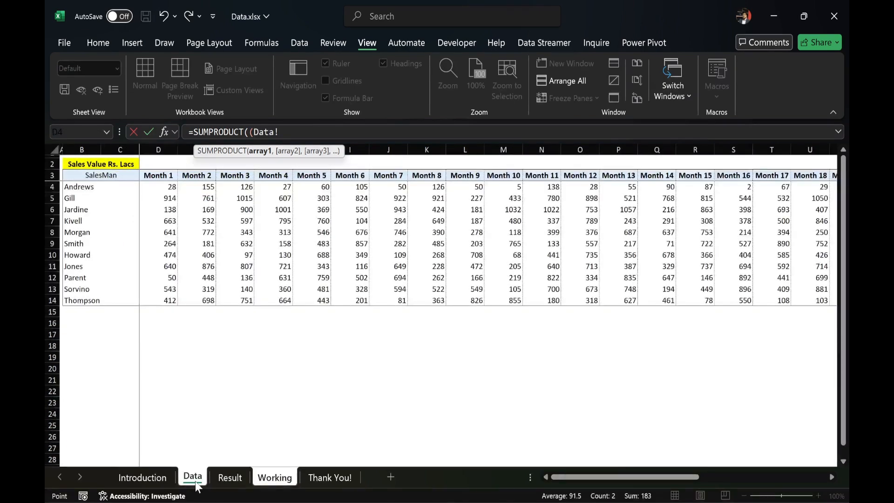
pyautogui.moveTo(98, 187); pyautogui.dragTo(92, 300)
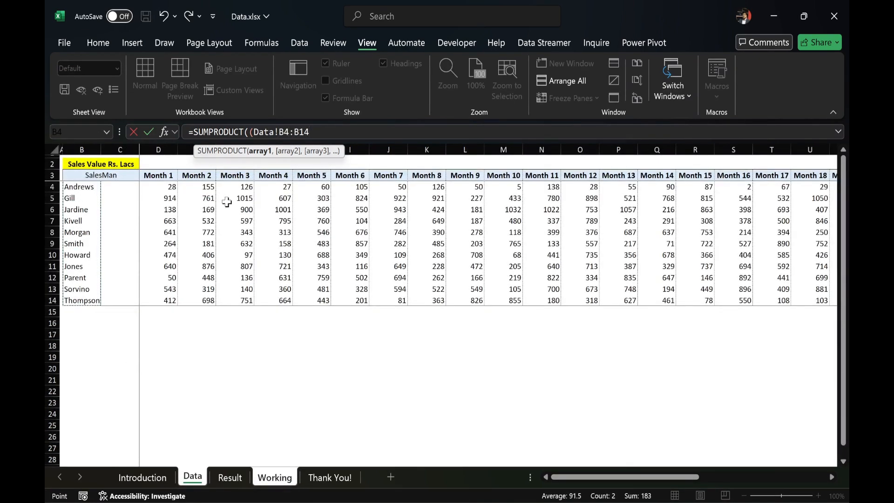
pyautogui.press('F4')
pyautogui.write('=')
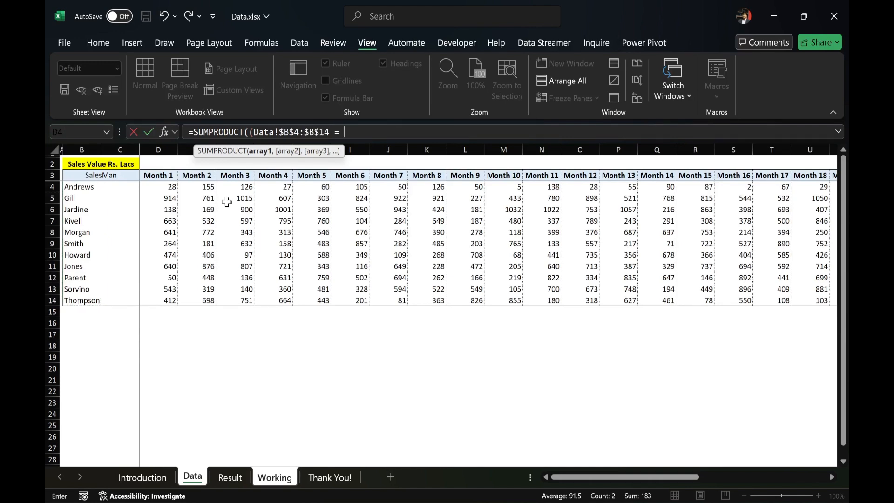
pyautogui.hotkey('ctrl', 'pagedown')
pyautogui.hotkey('ctrl', 'pagedown')
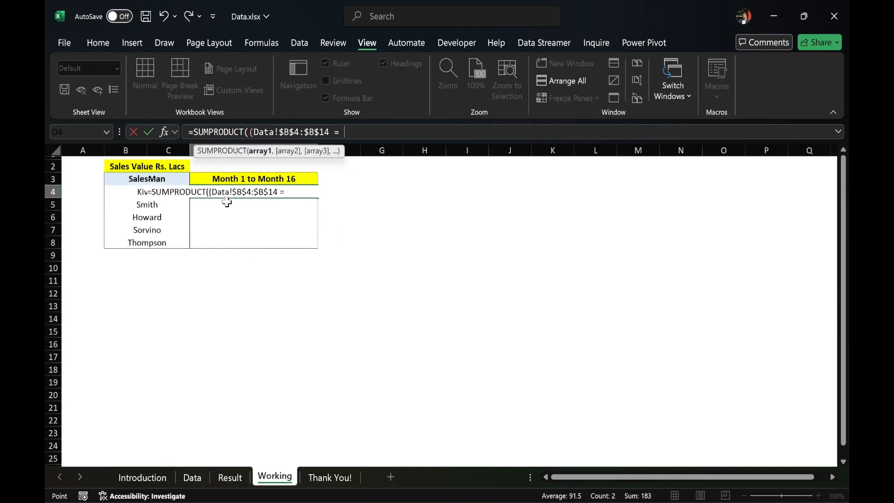
pyautogui.click(122, 192)
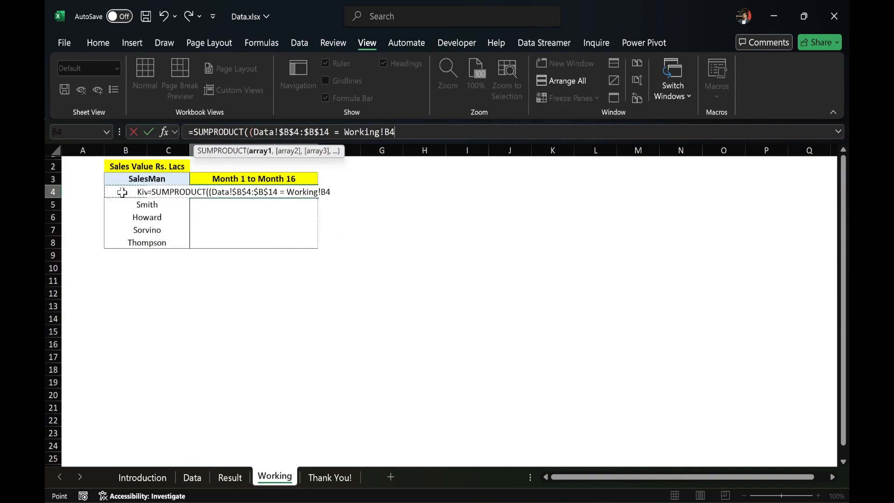
pyautogui.write(')')
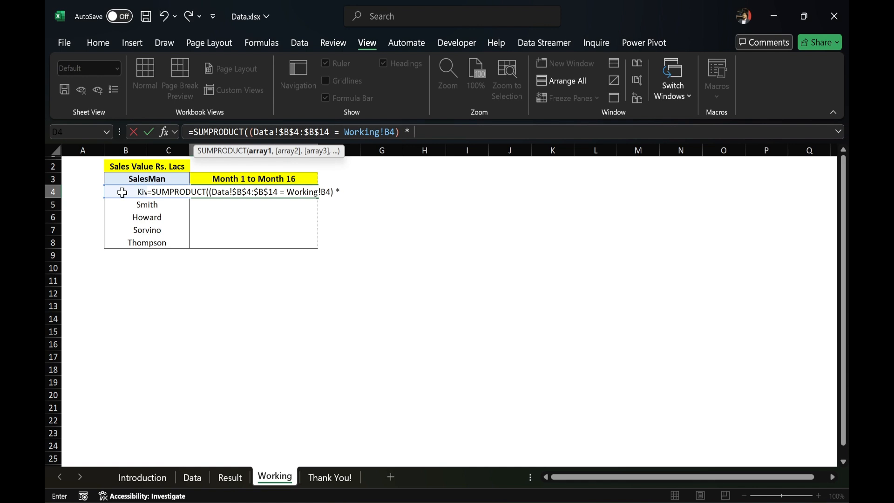
pyautogui.write(' * (')
# - Multiply the condition by the absolute sales range Data!$D$4:$AI$14 and complete the SUMPRODUCT formula in D4
pyautogui.click(189, 478)
pyautogui.click(166, 186)
pyautogui.hotkey('ctrl', 'shift', 'Right')
pyautogui.hotkey('ctrl', 'shift', 'Down')
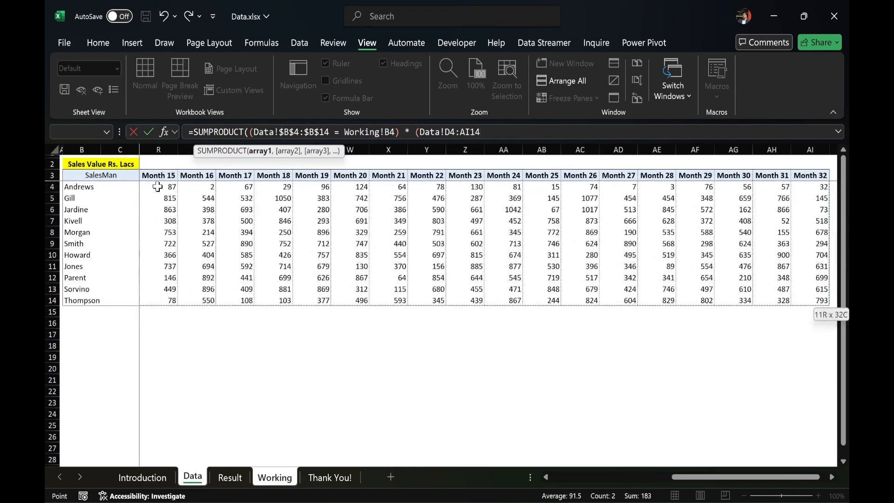
pyautogui.press('F4')
pyautogui.write(')')
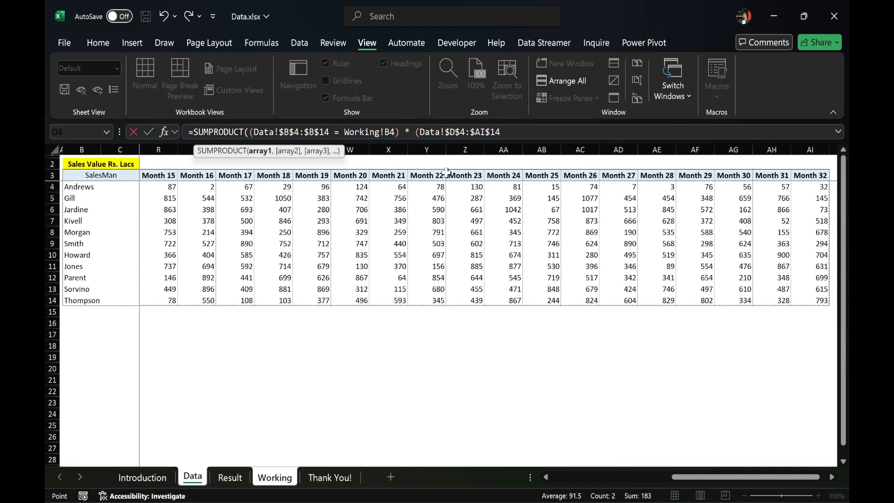
pyautogui.write(')')
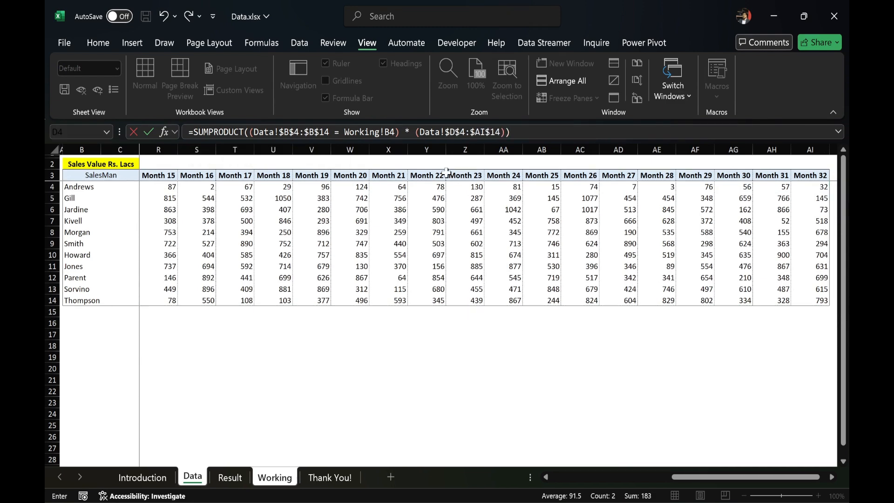
pyautogui.press('Return')
pyautogui.press('Up')
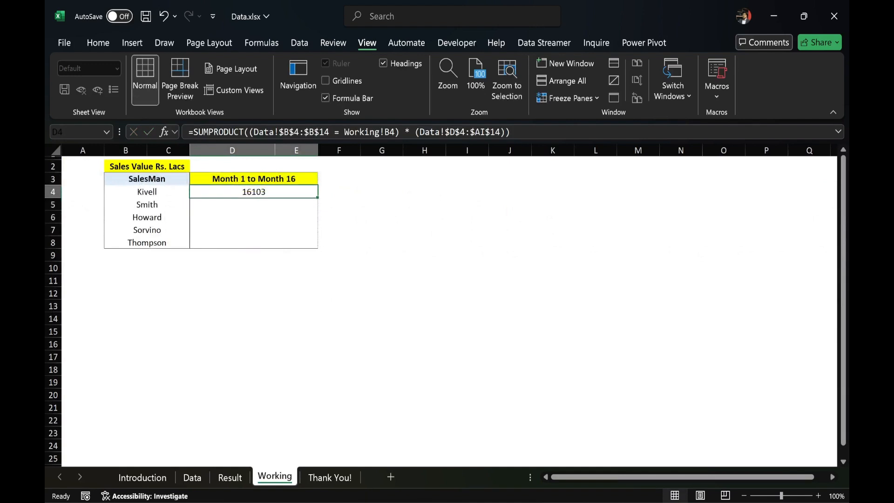
# - Copy the SUMPRODUCT formula from D4 down to row 8 of the Working sheet, pasting formulas only
pyautogui.hotkey('ctrl', 'c')
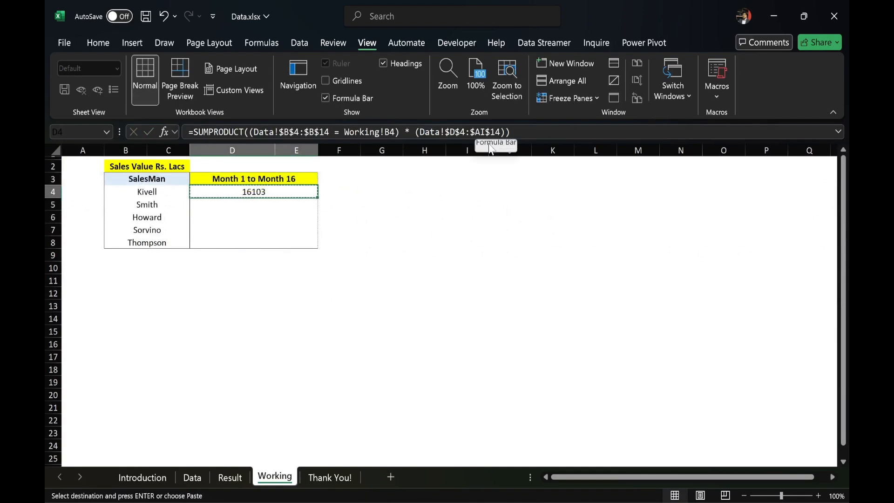
pyautogui.moveTo(517, 124)
pyautogui.mouseDown()
pyautogui.moveTo(444, 111)
pyautogui.moveTo(517, 162)
pyautogui.moveTo(519, 115)
pyautogui.mouseUp()
pyautogui.moveTo(330, 118)
pyautogui.mouseDown()
pyautogui.moveTo(285, 111)
pyautogui.moveTo(300, 166)
pyautogui.moveTo(336, 128)
pyautogui.mouseUp()
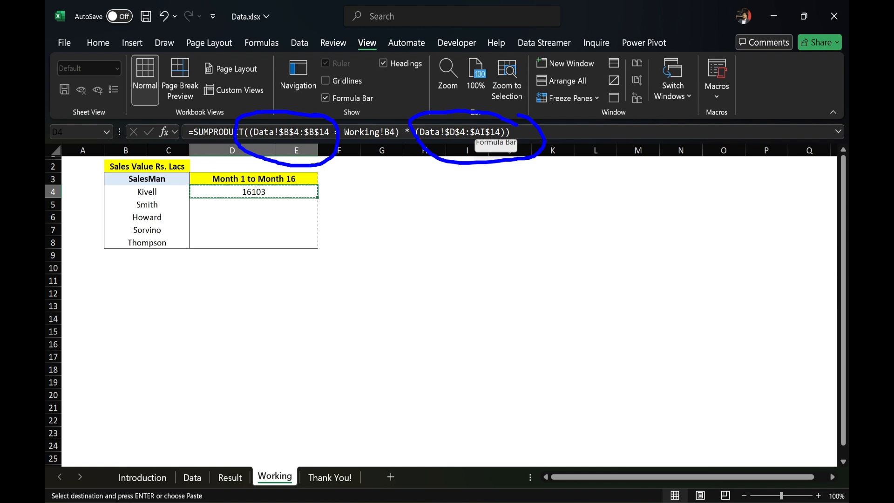
pyautogui.press('Escape')
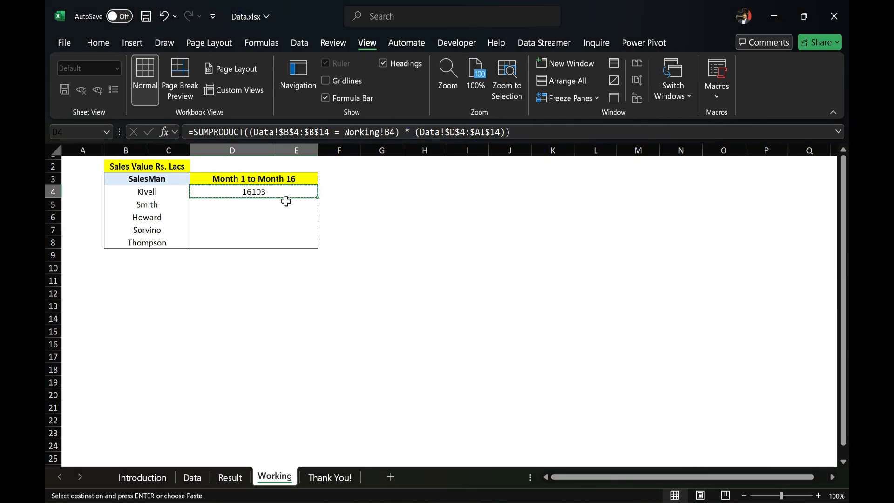
pyautogui.hotkey('shift', 'Down')
pyautogui.hotkey('shift', 'Down')
pyautogui.hotkey('shift', 'Down')
pyautogui.hotkey('shift', 'Down')
pyautogui.hotkey('ctrl', 'alt', 'v')
pyautogui.press('f')
pyautogui.press('Return')
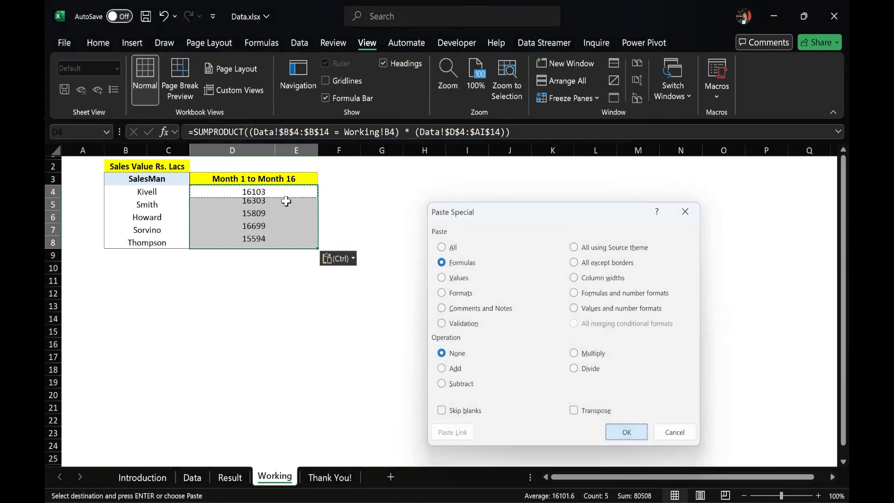
# - Select the salesmen's totals in rows 4 to 8 of the Working sheet and compare them and their formula with the Result sheet
pyautogui.press('Up')
pyautogui.press('Down')
pyautogui.press('Escape')
pyautogui.hotkey('shift', 'Down')
pyautogui.hotkey('shift', 'Down')
pyautogui.hotkey('shift', 'Down')
pyautogui.hotkey('shift', 'Down')
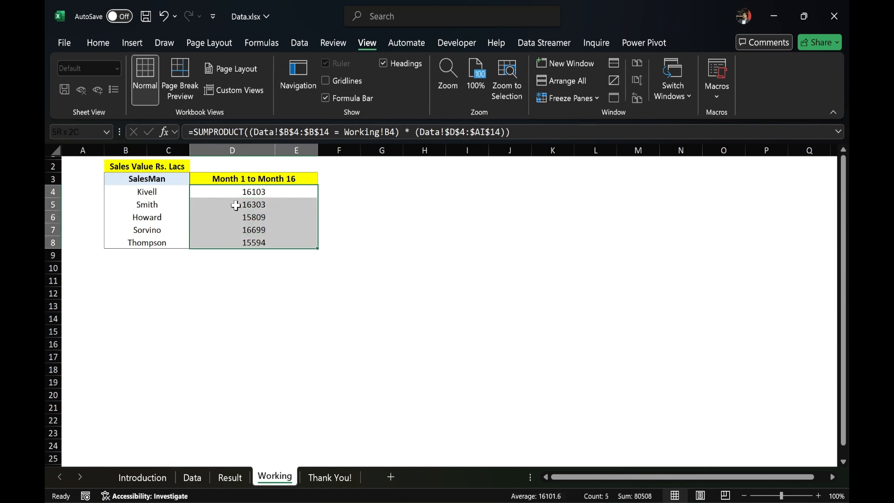
pyautogui.hotkey('ctrl', 'pageup')
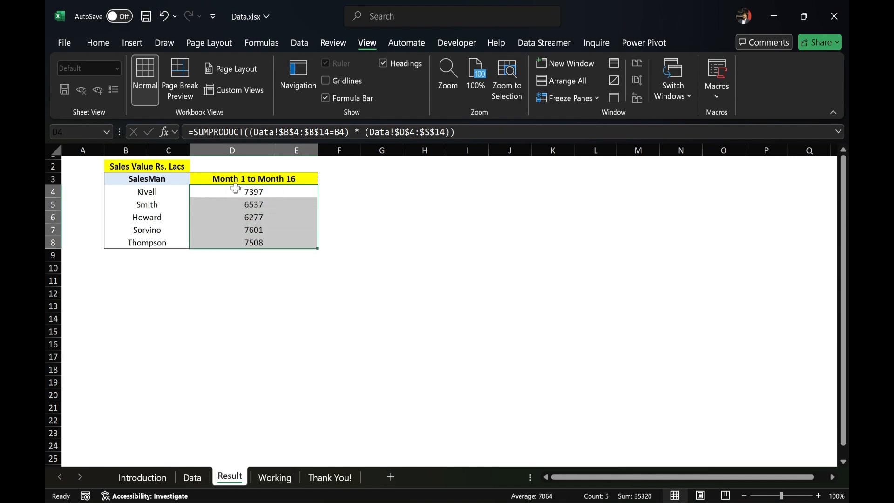
pyautogui.hotkey('ctrl', 'pagedown')
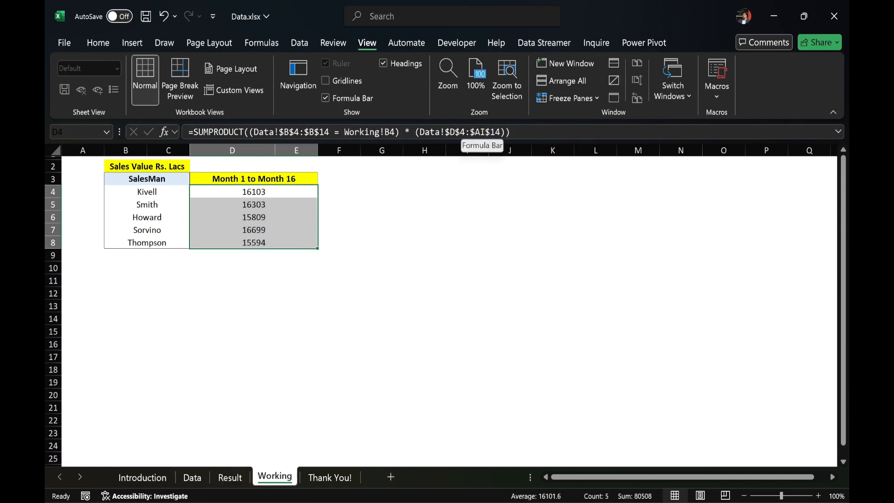
# - Locate the Month 16 column on the Data sheet to check where the sales range should end, and return to the Working sheet
pyautogui.hotkey('ctrl', 'pageup')
pyautogui.hotkey('ctrl', 'pageup')
pyautogui.press('Right')
pyautogui.press('Right')
pyautogui.press('Right')
pyautogui.press('Down')
pyautogui.press('Down')
pyautogui.press('Right')
pyautogui.press('Right')
pyautogui.press('Right')
pyautogui.press('Right')
pyautogui.press('Right')
pyautogui.press('Right')
pyautogui.press('Right')
pyautogui.press('Right')
pyautogui.press('Right')
pyautogui.press('Right')
pyautogui.press('Right')
pyautogui.press('Right')
pyautogui.press('Right')
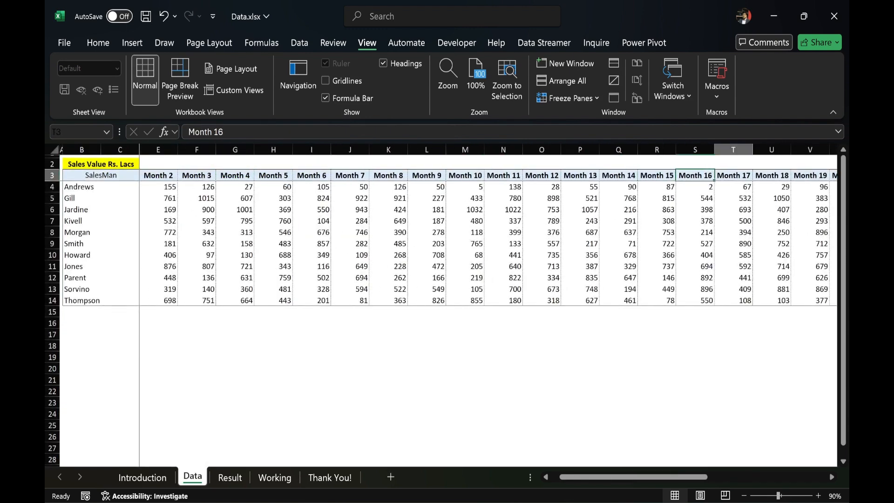
pyautogui.press('Left')
pyautogui.hotkey('ctrl', 'space')
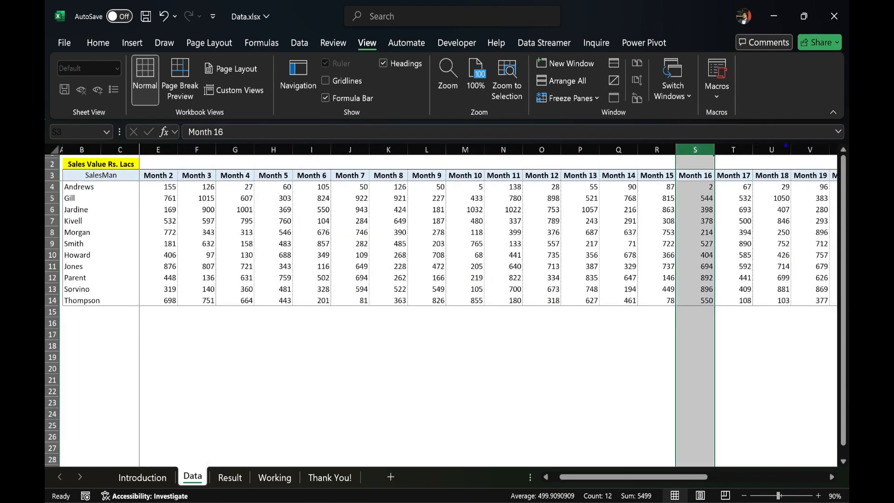
pyautogui.moveTo(715, 131)
pyautogui.mouseDown()
pyautogui.moveTo(650, 205)
pyautogui.moveTo(686, 124)
pyautogui.mouseUp()
pyautogui.press('Escape')
pyautogui.hotkey('ctrl', 'pagedown')
pyautogui.hotkey('ctrl', 'pagedown')
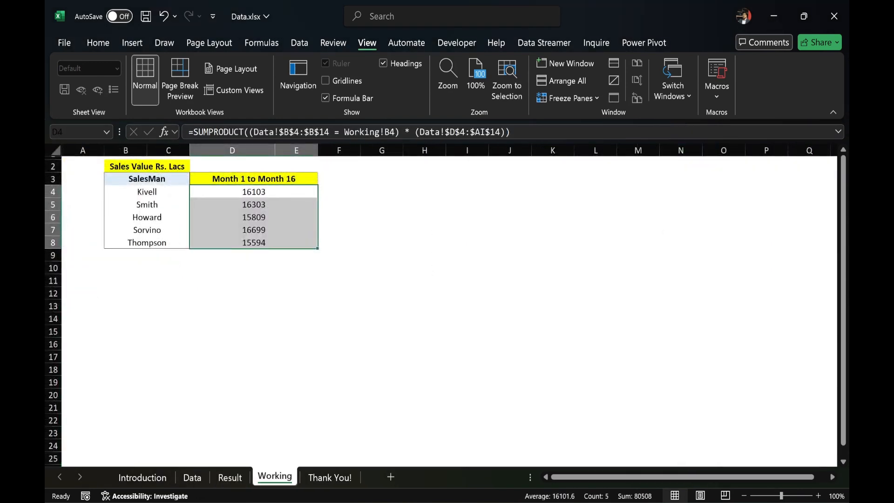
# - Change the sales range in the D4 formula on the Working sheet to Data!$D$4:$S$14
pyautogui.click(485, 133)
pyautogui.press('BackSpace')
pyautogui.press('BackSpace')
pyautogui.write('s')
pyautogui.press('Return')
pyautogui.press('Up')
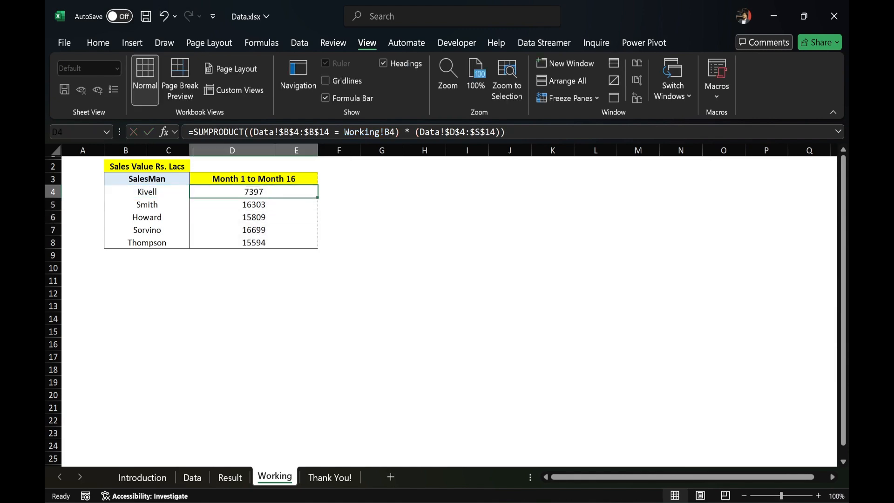
# - Copy the corrected SUMPRODUCT formula from D4 down through row 8 of the Working sheet
pyautogui.hotkey('ctrl', 'c')
pyautogui.hotkey('ctrl', 'shift', 'Down')
pyautogui.hotkey('ctrl', 'v')
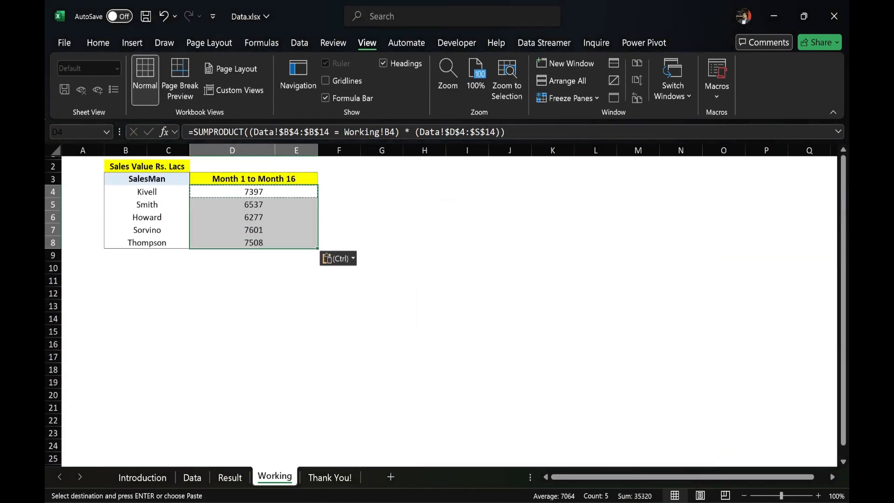
# - Compare the recalculated totals in rows 4 to 8 with the Result sheet, and finish on the Thank You! sheet
pyautogui.hotkey('ctrl', 'Up')
pyautogui.hotkey('ctrl', 'Up')
pyautogui.hotkey('ctrl', 'Down')
pyautogui.press('Down')
pyautogui.hotkey('ctrl', 'shift', 'Down')
pyautogui.hotkey('ctrl', 'pageup')
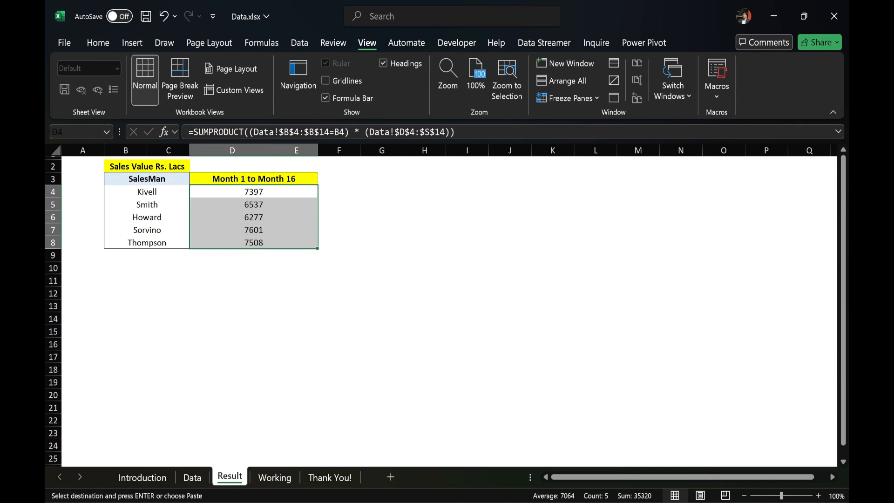
pyautogui.hotkey('ctrl', 'pagedown')
pyautogui.hotkey('ctrl', 'pagedown')
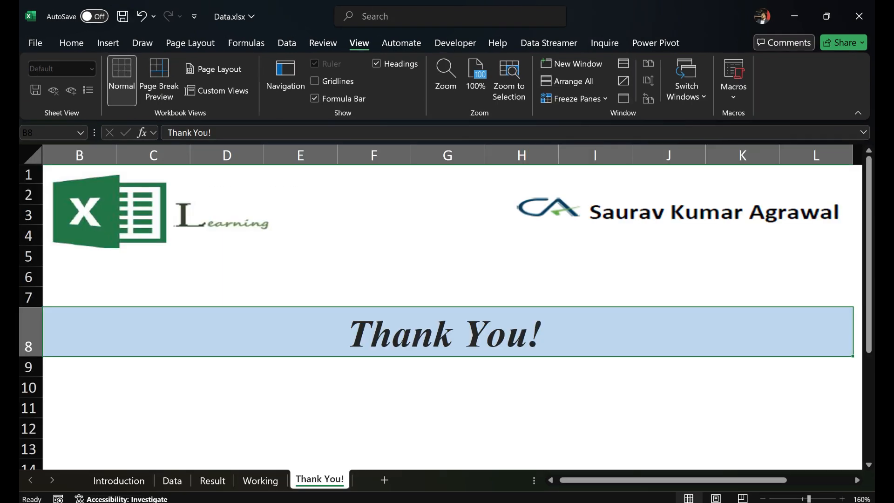